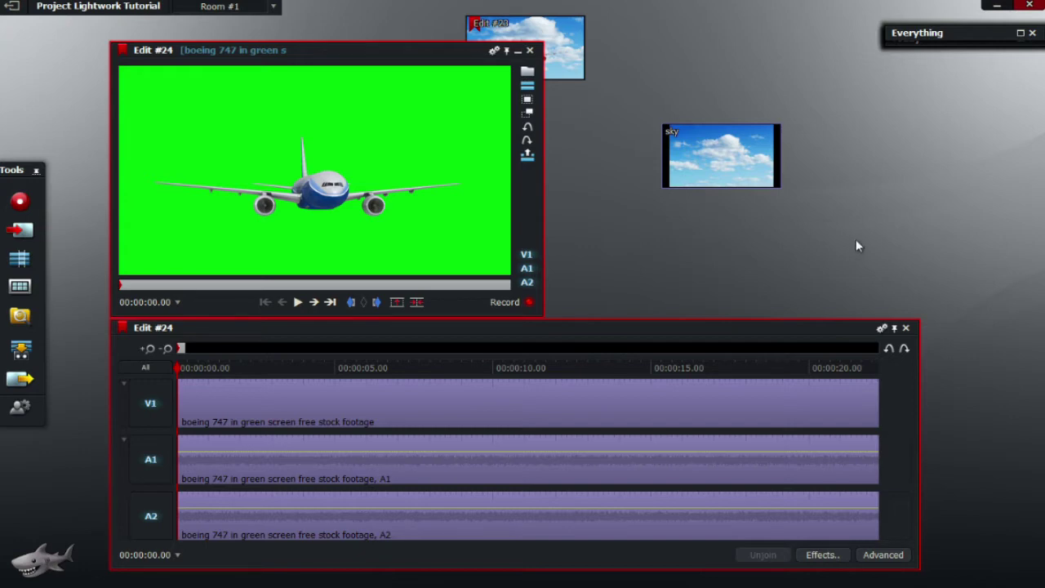
# Step: Add one new video track to the edit from the timeline track commands
pyautogui.click(882, 330)
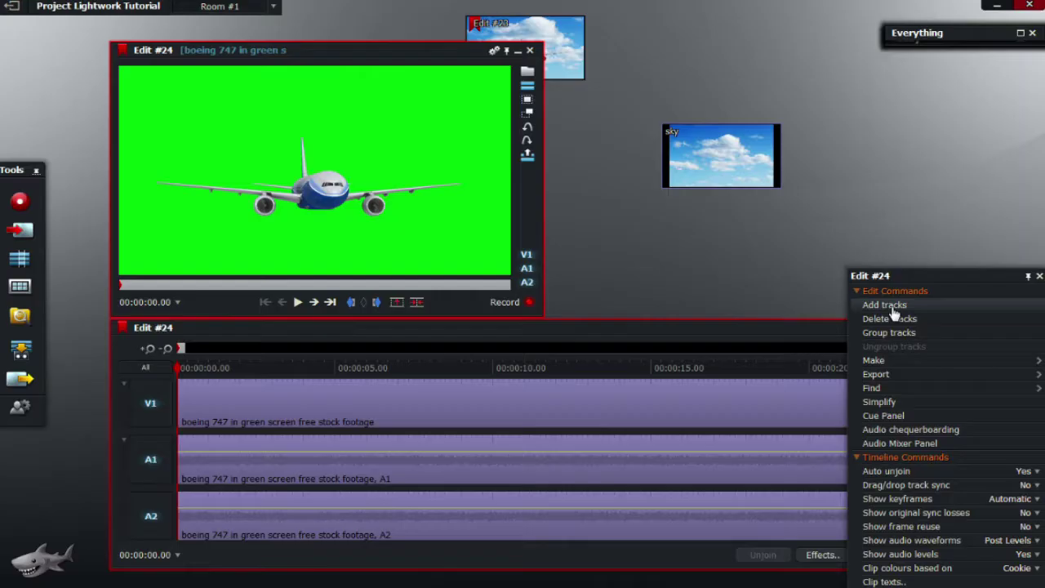
pyautogui.click(914, 308)
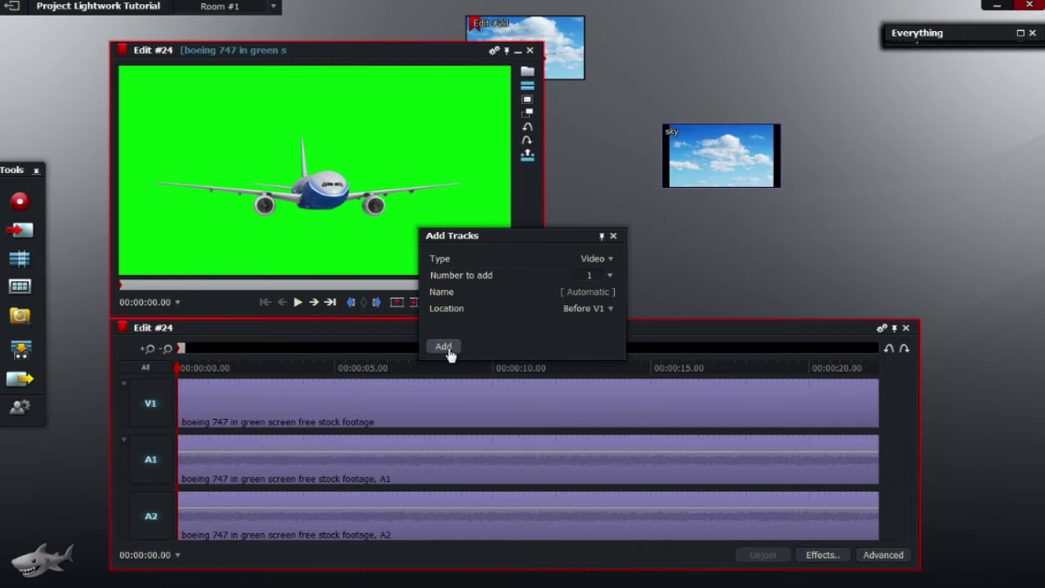
pyautogui.click(444, 347)
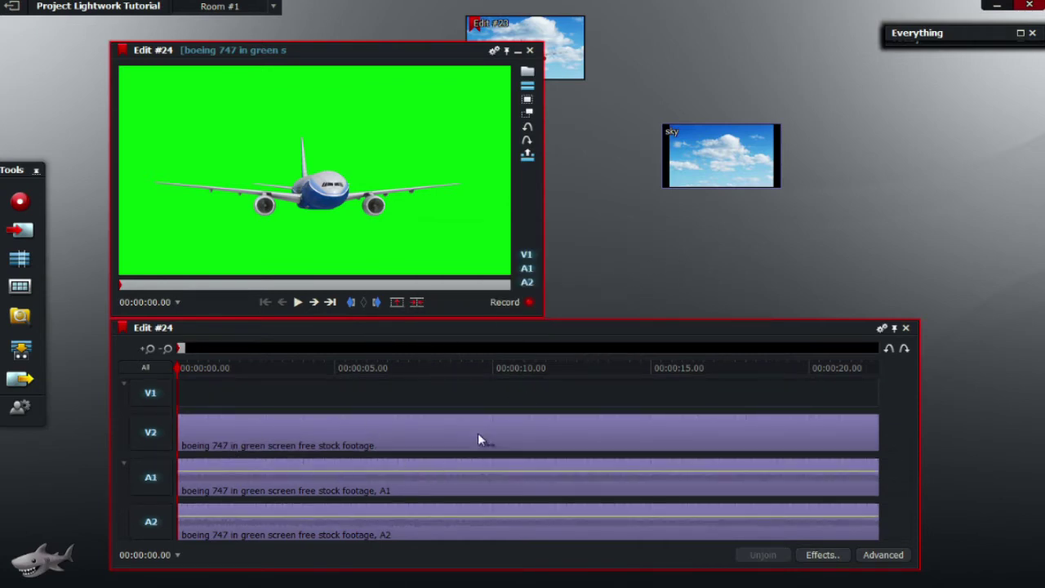
# Step: Move the jet clip to V1, place the sky clip on V2, and preview to about 18 seconds
pyautogui.moveTo(479, 433); pyautogui.dragTo(461, 401)
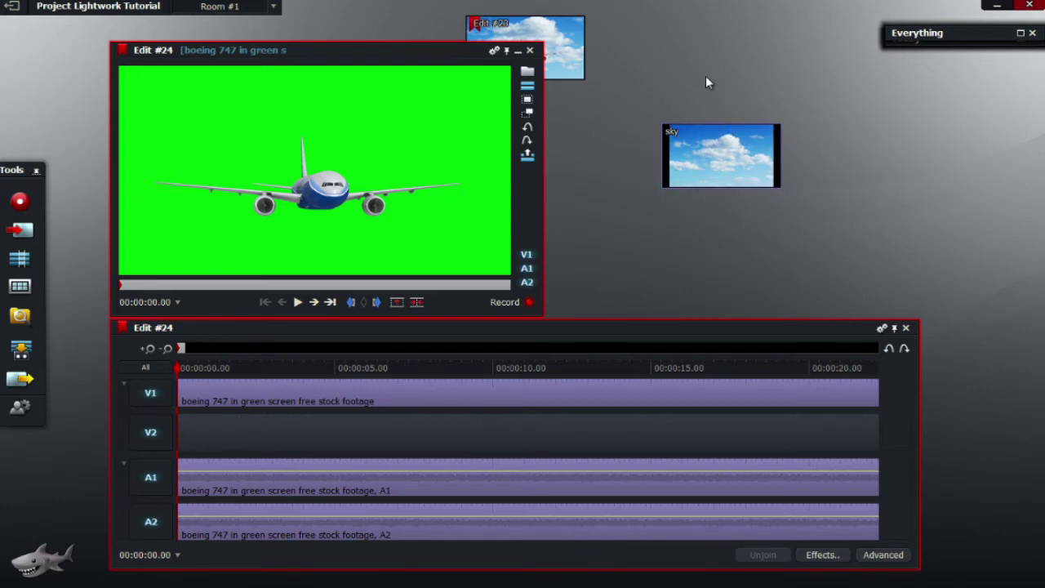
pyautogui.moveTo(708, 145)
pyautogui.moveTo(717, 150); pyautogui.dragTo(181, 436)
pyautogui.moveTo(180, 372); pyautogui.dragTo(691, 353)
# Step: Select the sky clip on V2 and return to the start of the edit
pyautogui.press('Left')
pyautogui.press('Left')
pyautogui.press('Left')
pyautogui.press('Left')
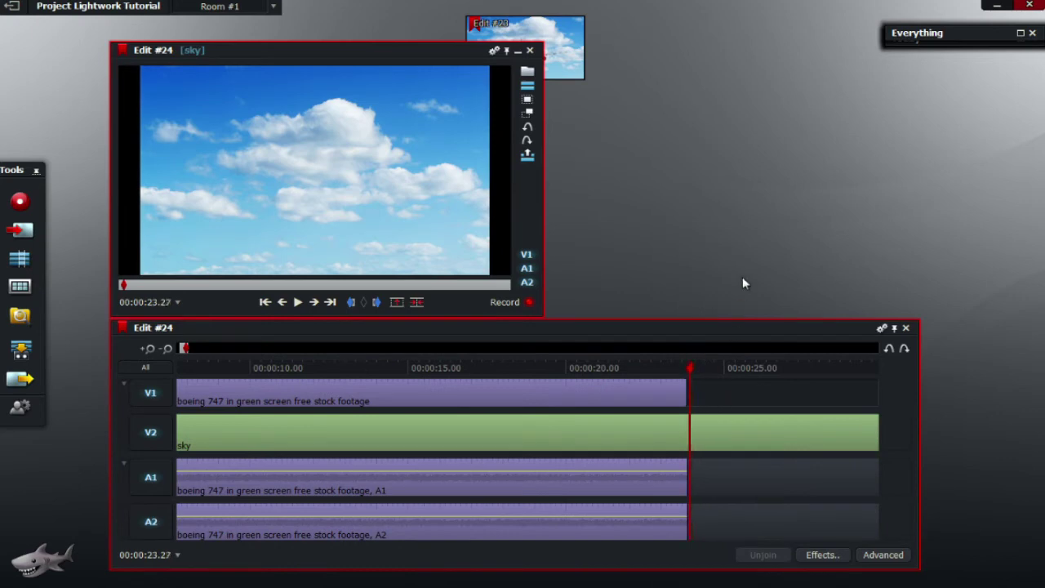
pyautogui.click(151, 393)
pyautogui.press('Home')
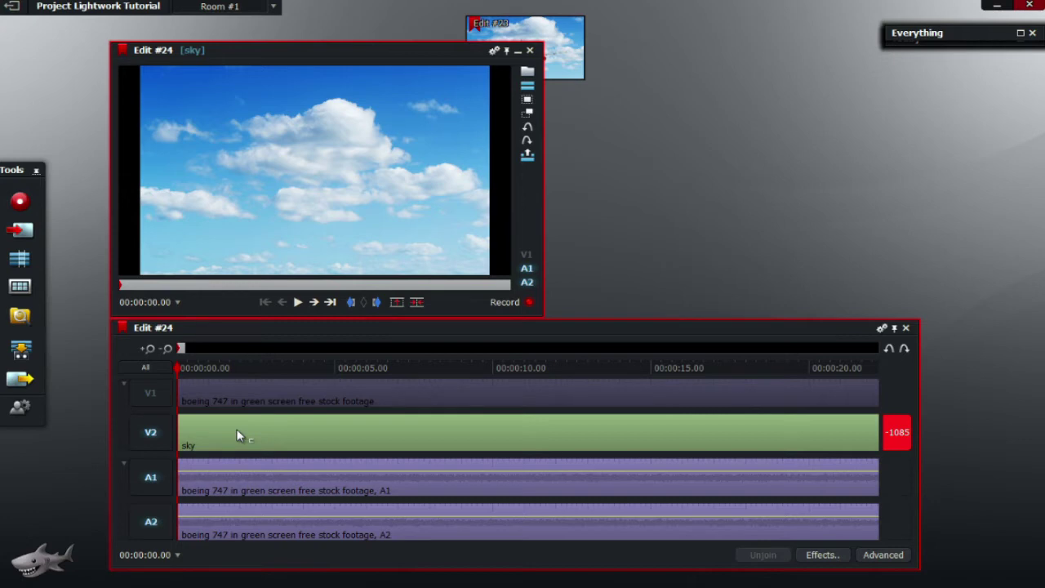
# Step: Apply a DVE effect to the sky clip with Scale X stretched to 1.12
pyautogui.rightClick(237, 436)
pyautogui.moveTo(265, 457)
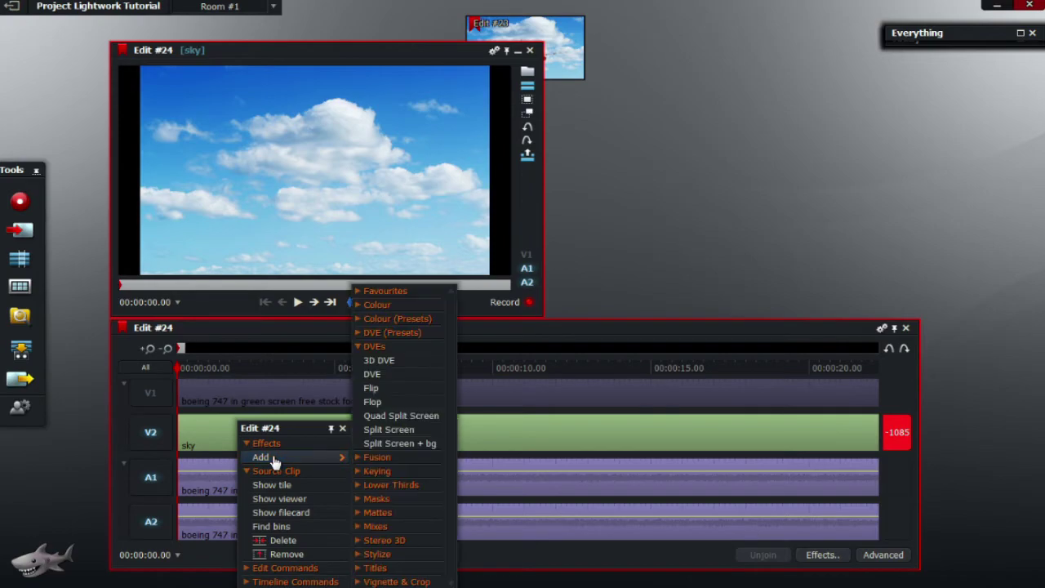
pyautogui.click(392, 382)
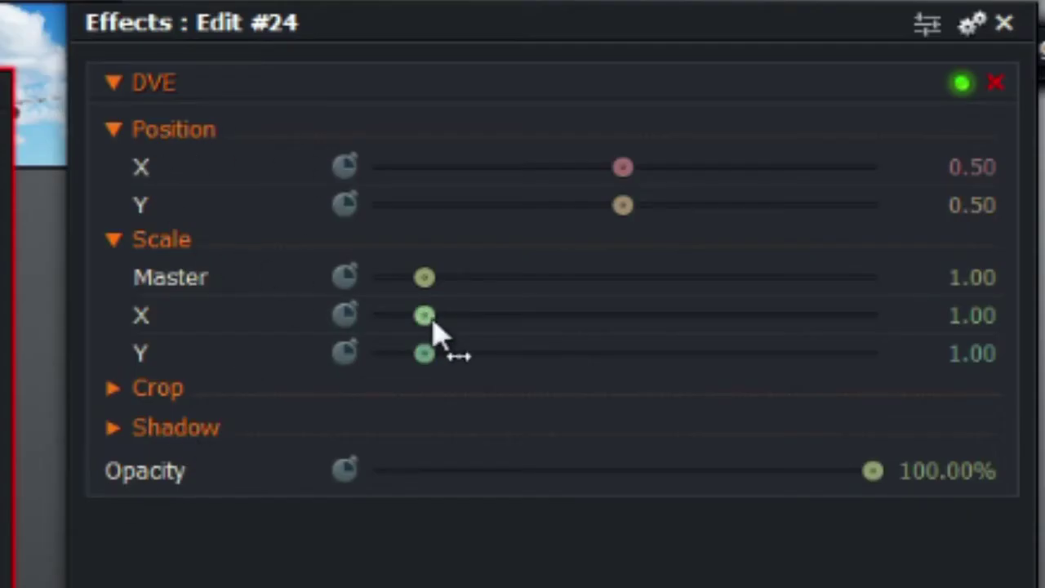
pyautogui.scroll(5, 433, 324)
pyautogui.scroll(1, 434, 323)
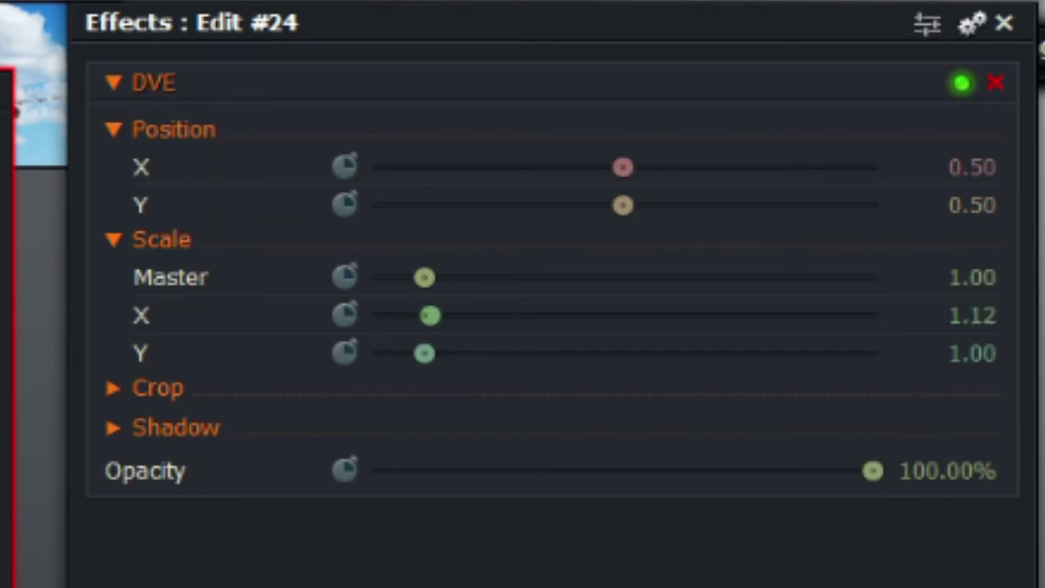
pyautogui.click(122, 85)
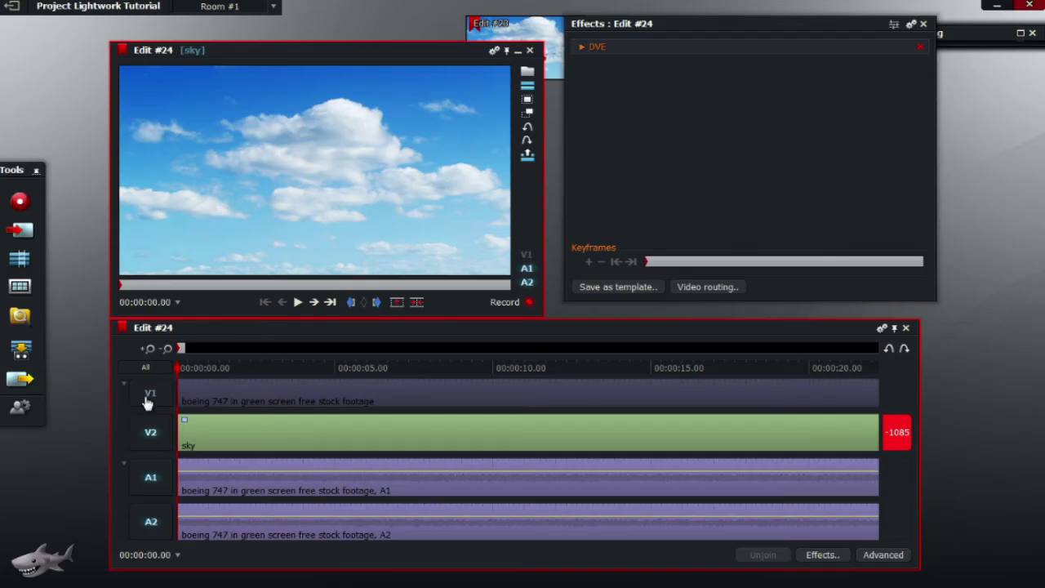
pyautogui.click(148, 400)
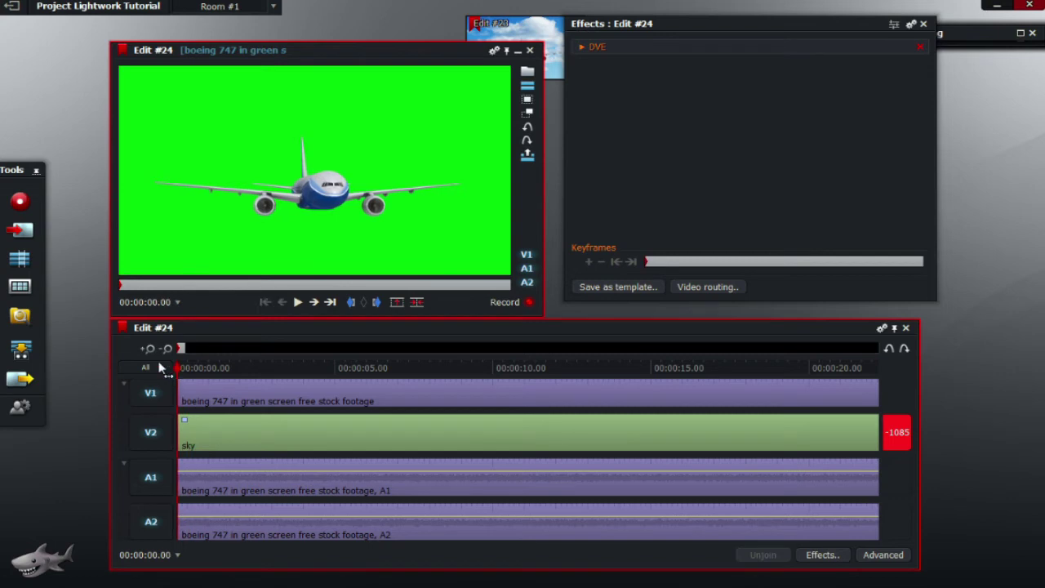
# Step: Apply the Greenscreen Chromakey effect from the Keying category to the Boeing 747 clip on V1
pyautogui.rightClick(217, 383)
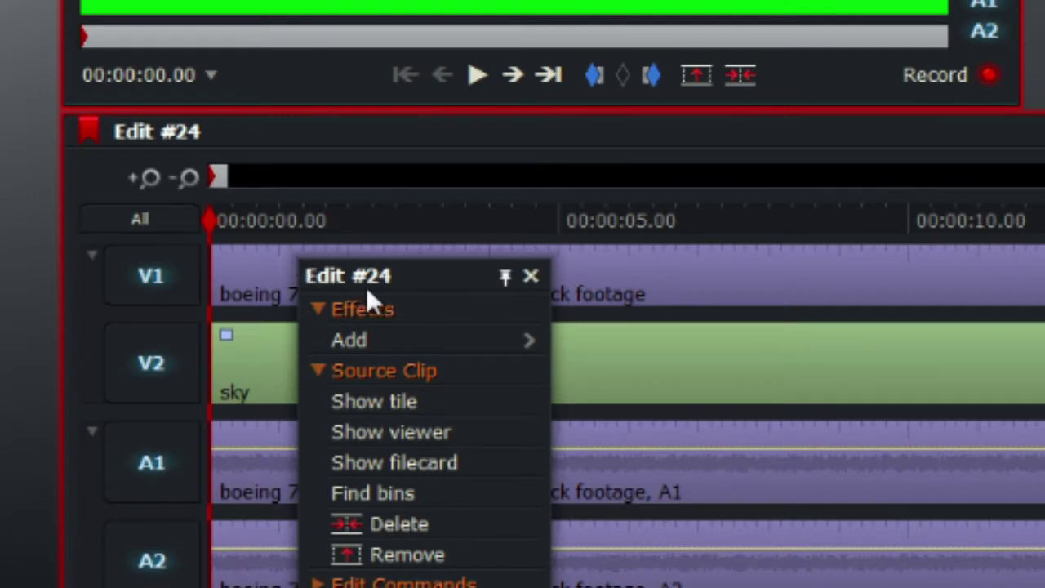
pyautogui.click(420, 346)
pyautogui.click(621, 156)
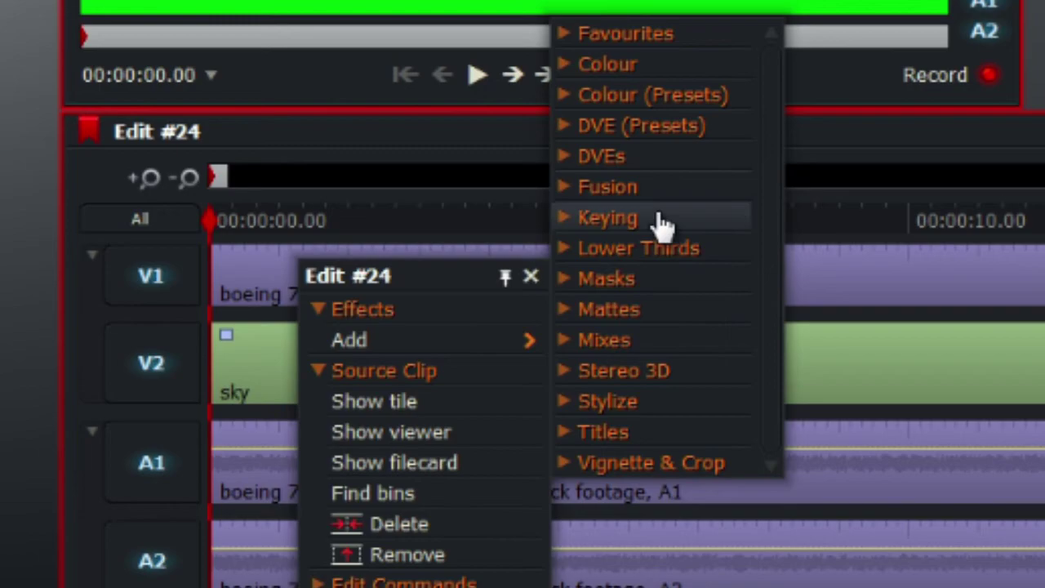
pyautogui.click(656, 222)
pyautogui.click(699, 280)
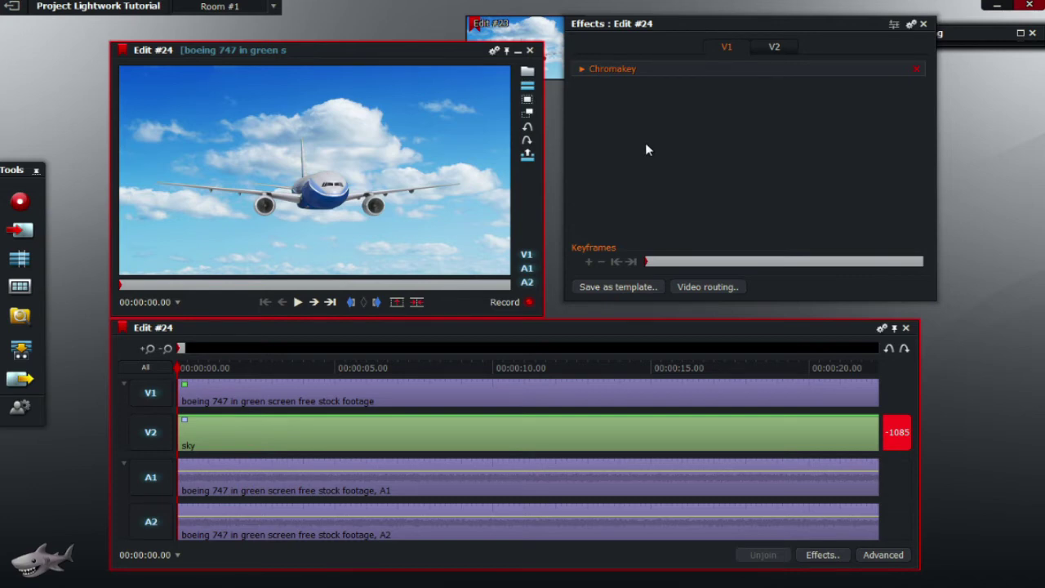
# Step: Expand the Chromakey settings and sample the green key colour from the viewer image
pyautogui.click(582, 69)
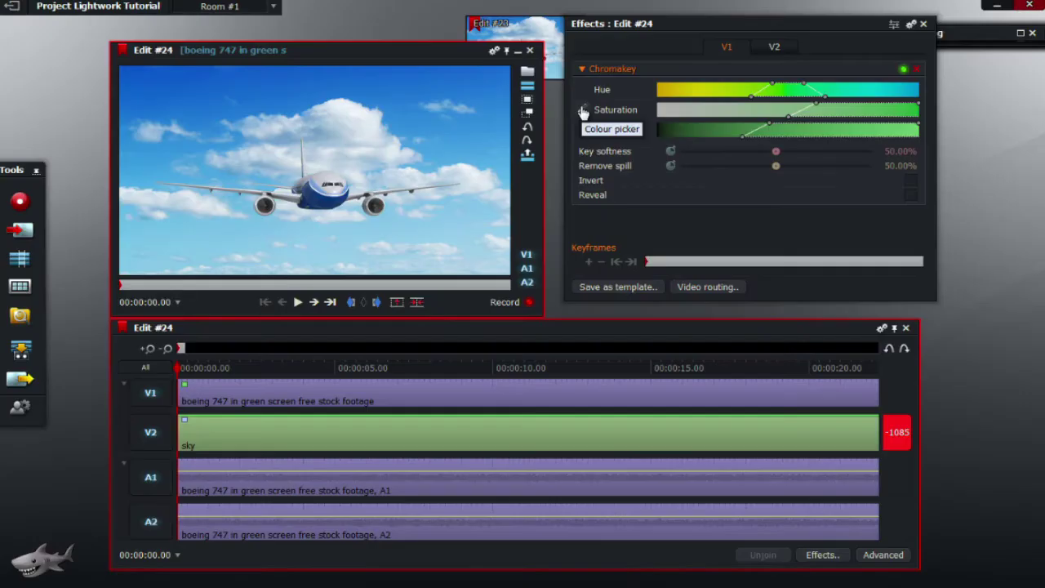
pyautogui.click(65, 243)
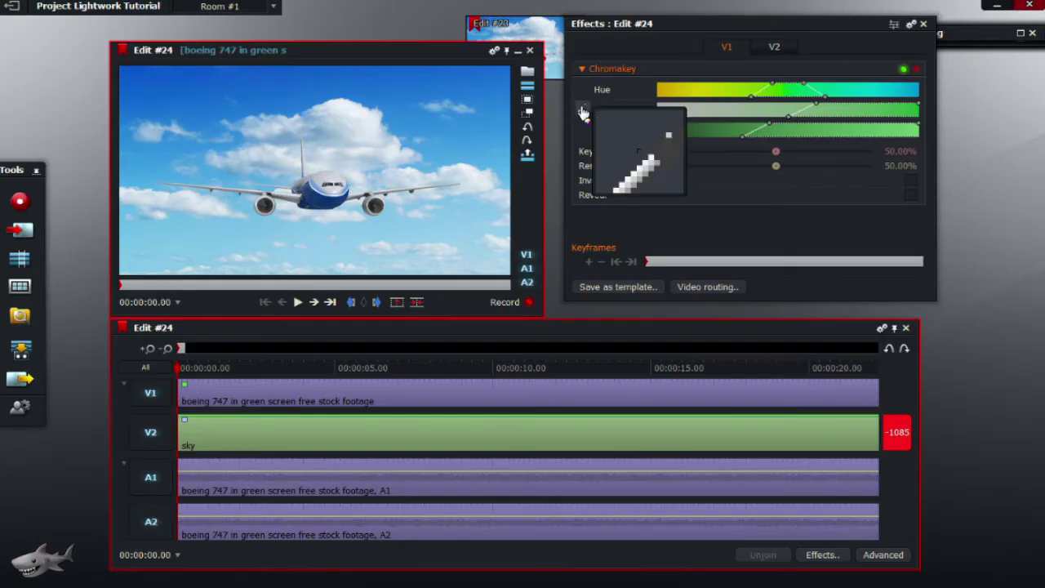
pyautogui.click(441, 223)
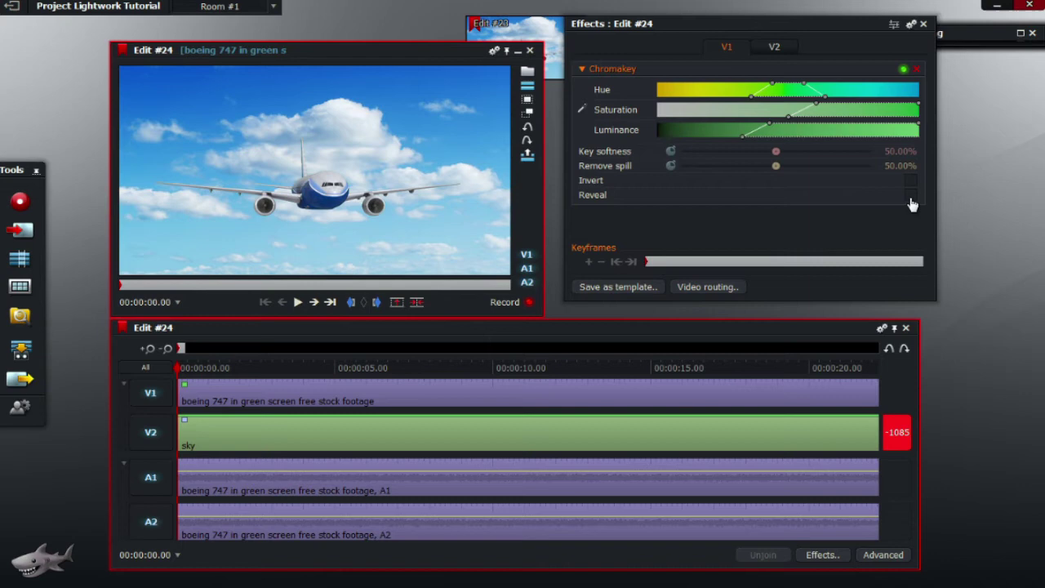
# Step: Check the matte with Reveal and Invert, then untick both so the jet shows over the sky
pyautogui.click(912, 195)
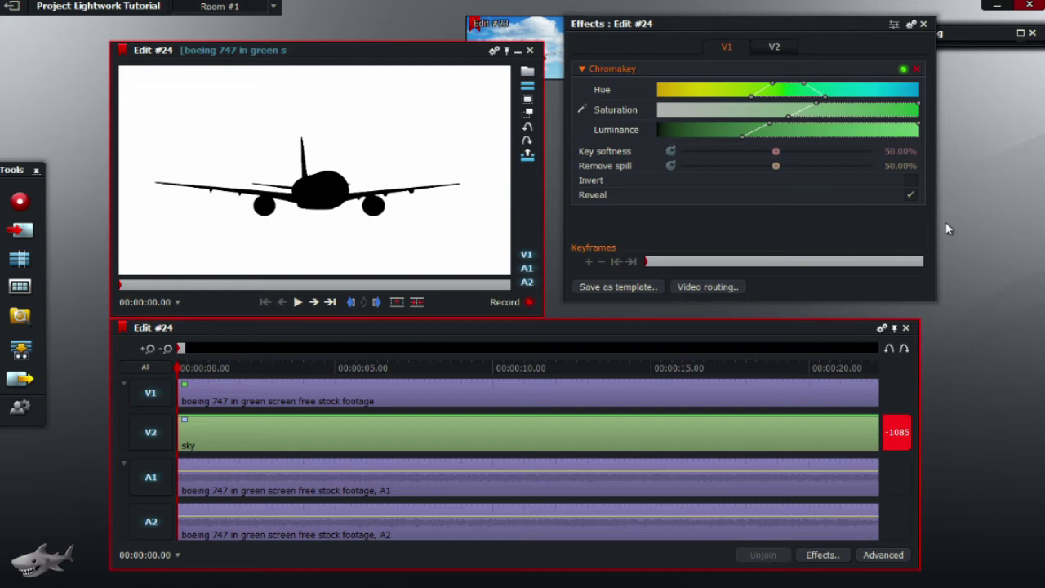
pyautogui.click(908, 181)
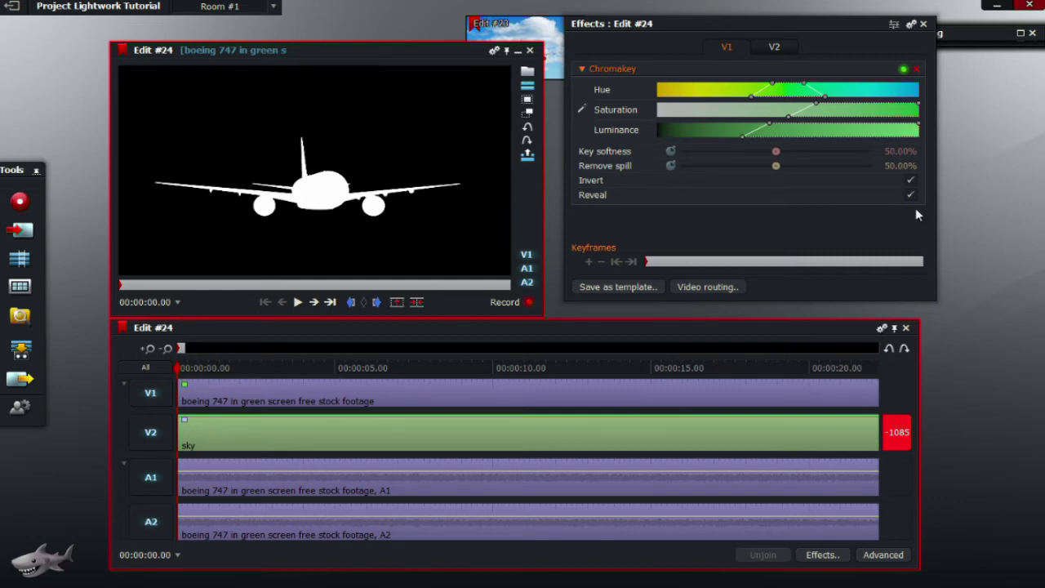
pyautogui.click(910, 198)
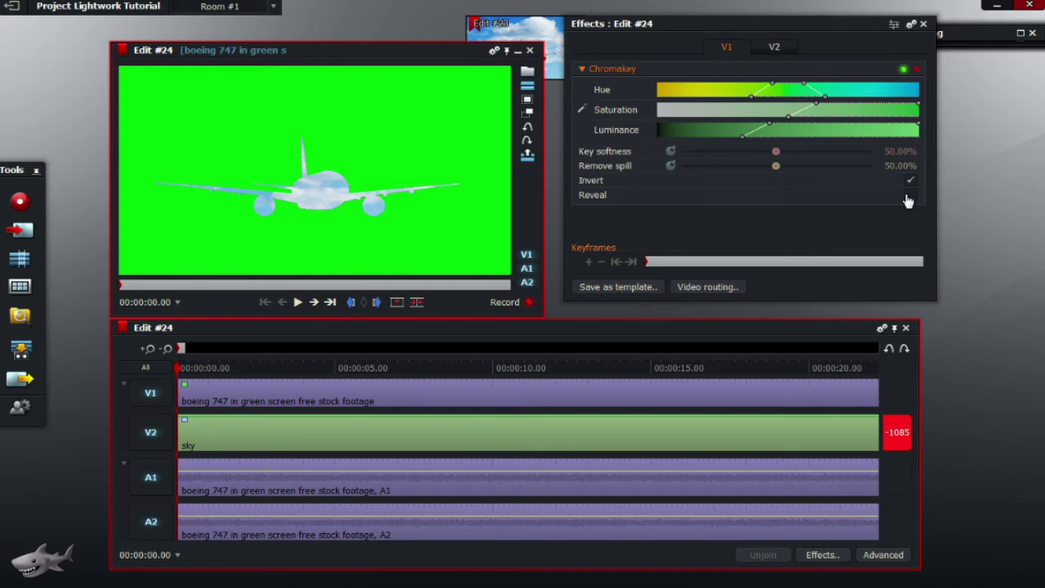
pyautogui.click(910, 182)
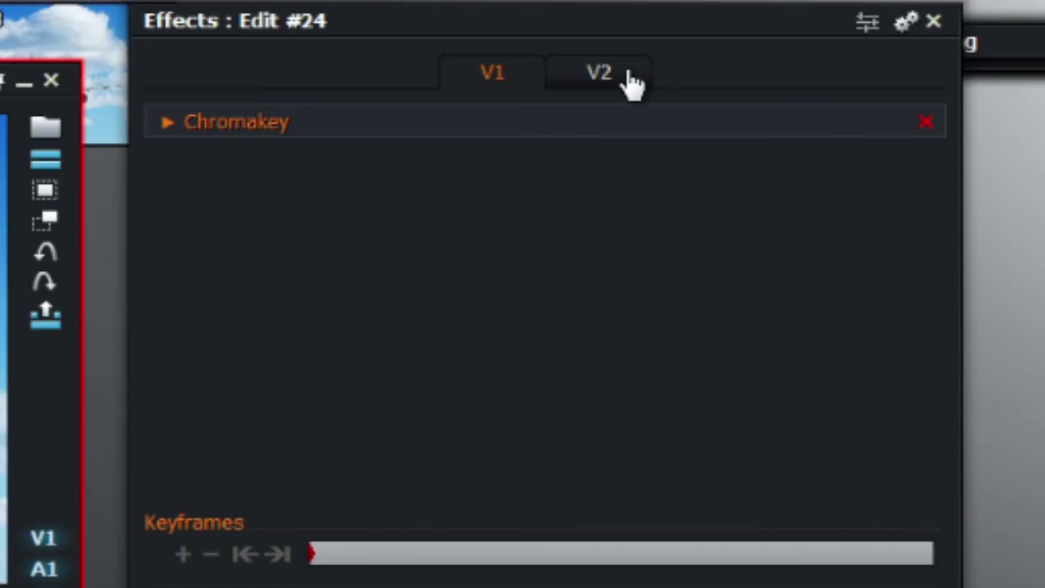
# Step: Show the V2 sky track's DVE settings, switch off track V1, and scrub to the start
pyautogui.click(787, 47)
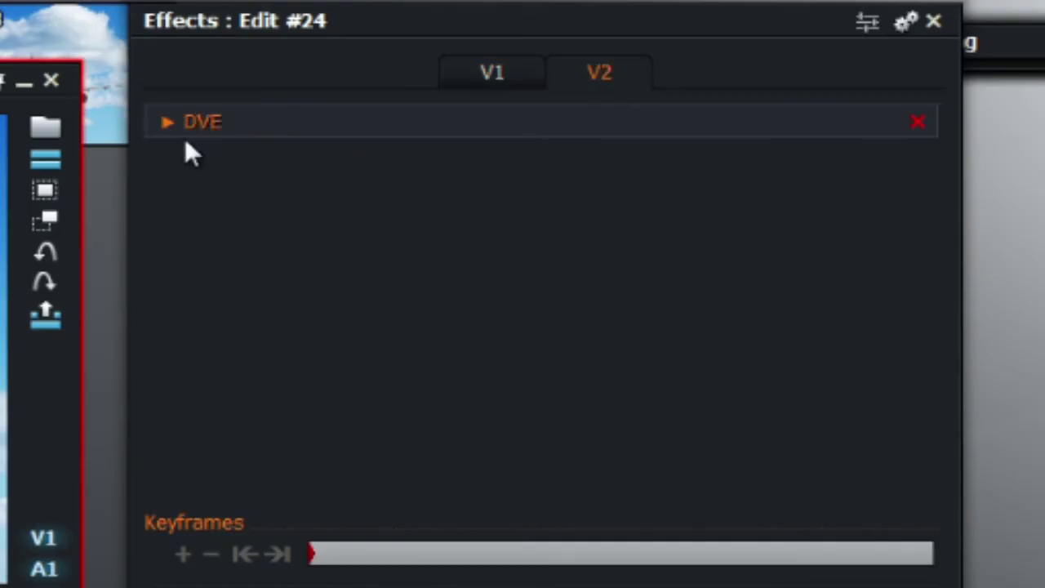
pyautogui.click(169, 124)
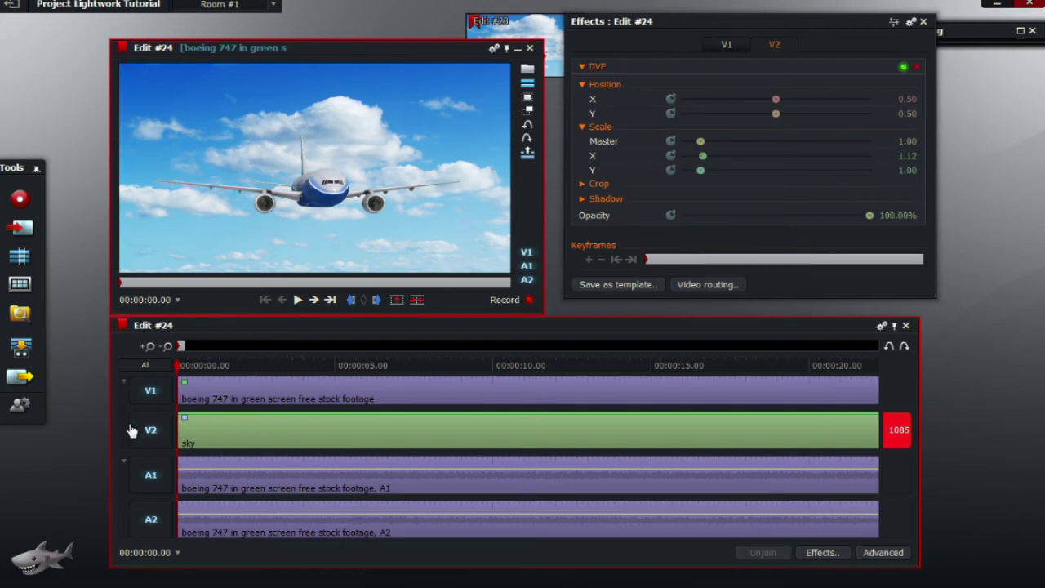
pyautogui.click(161, 401)
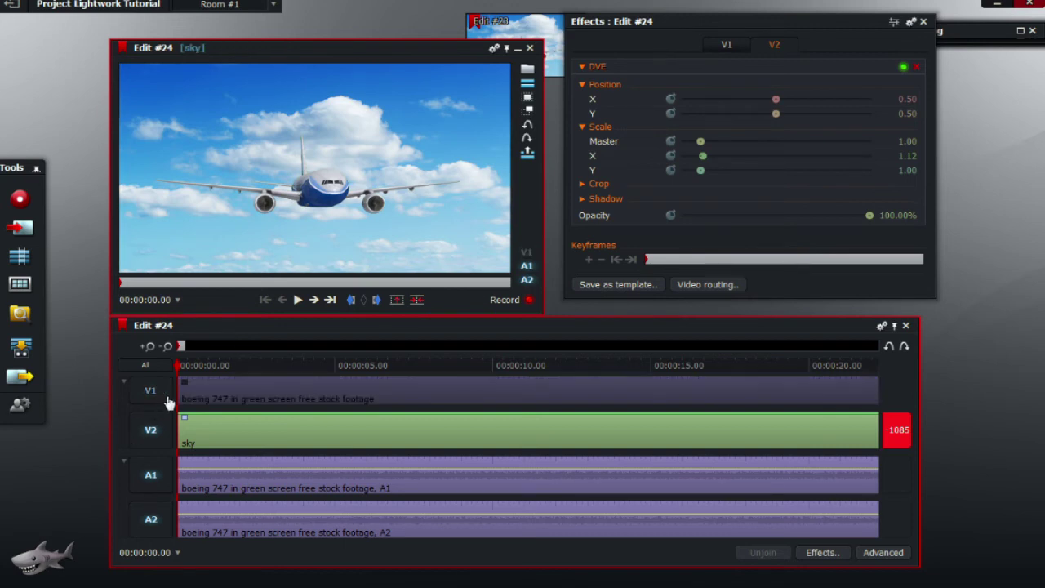
pyautogui.moveTo(190, 367); pyautogui.dragTo(165, 368)
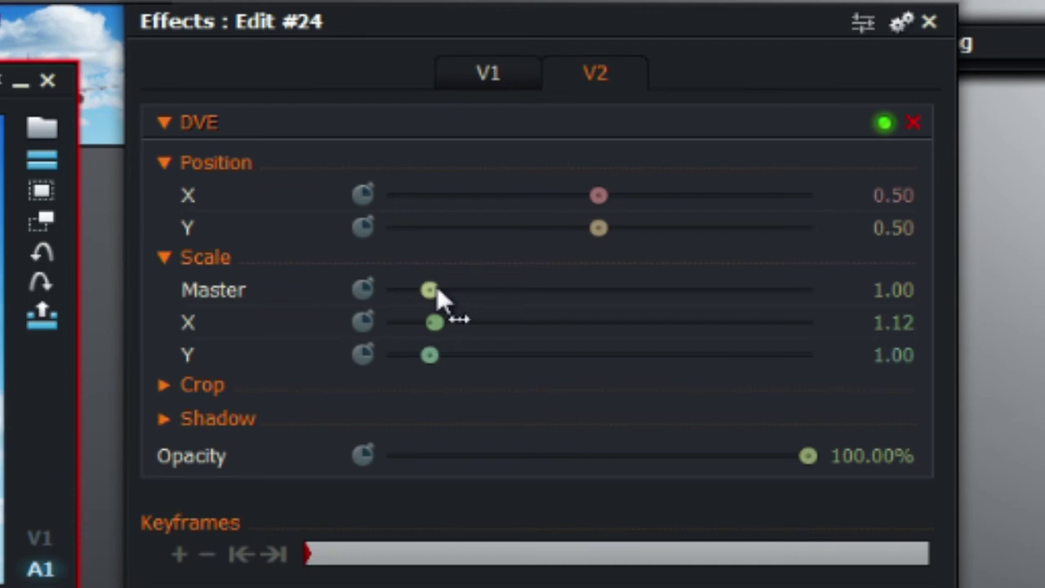
# Step: Set the sky DVE's Master scale to 1.5
pyautogui.click(894, 289)
pyautogui.write('1.5')
pyautogui.press('Return')
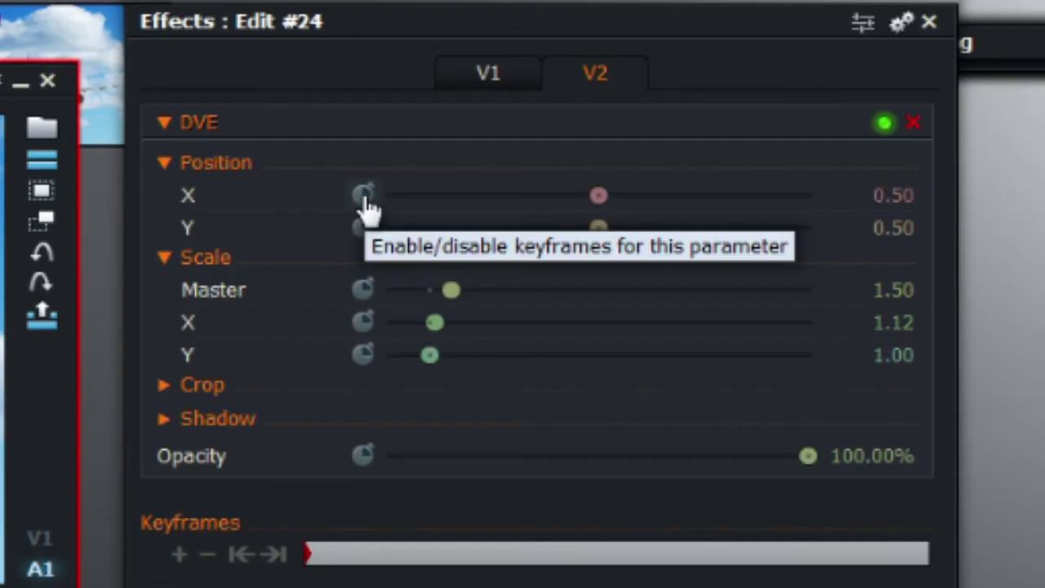
# Step: Keyframe Position X so the sky moves from centre to X 0.30 at the clip's end
pyautogui.click(364, 198)
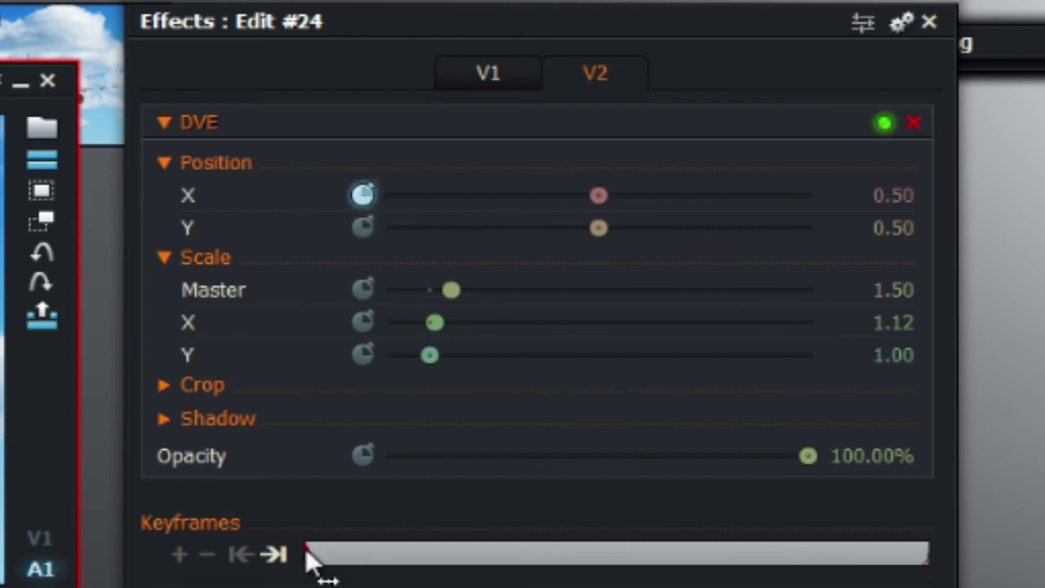
pyautogui.moveTo(305, 553); pyautogui.dragTo(928, 573)
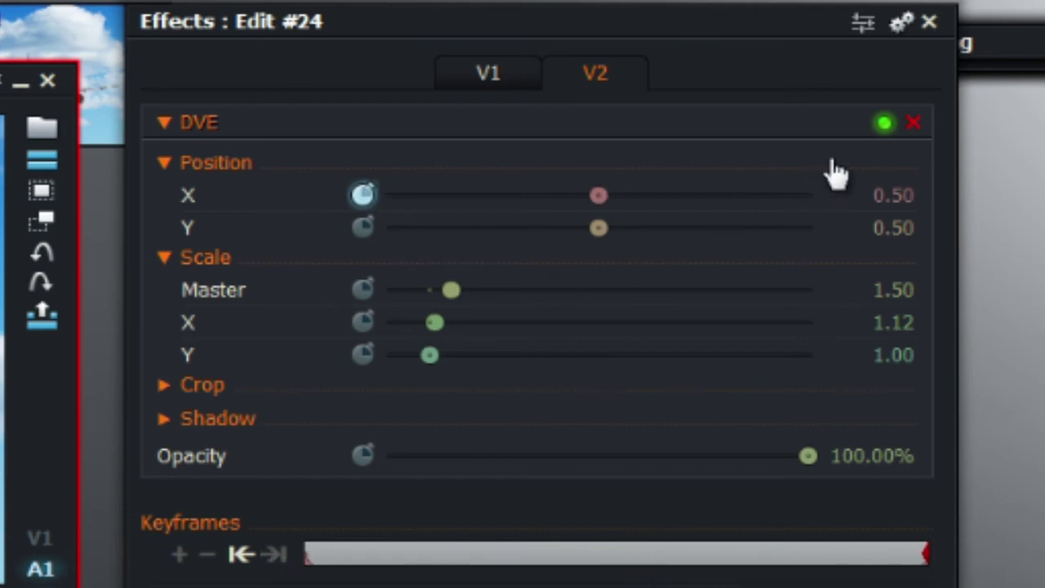
pyautogui.click(919, 196)
pyautogui.click(918, 196)
pyautogui.press('BackSpace')
pyautogui.press('BackSpace')
pyautogui.write('3')
pyautogui.press('Return')
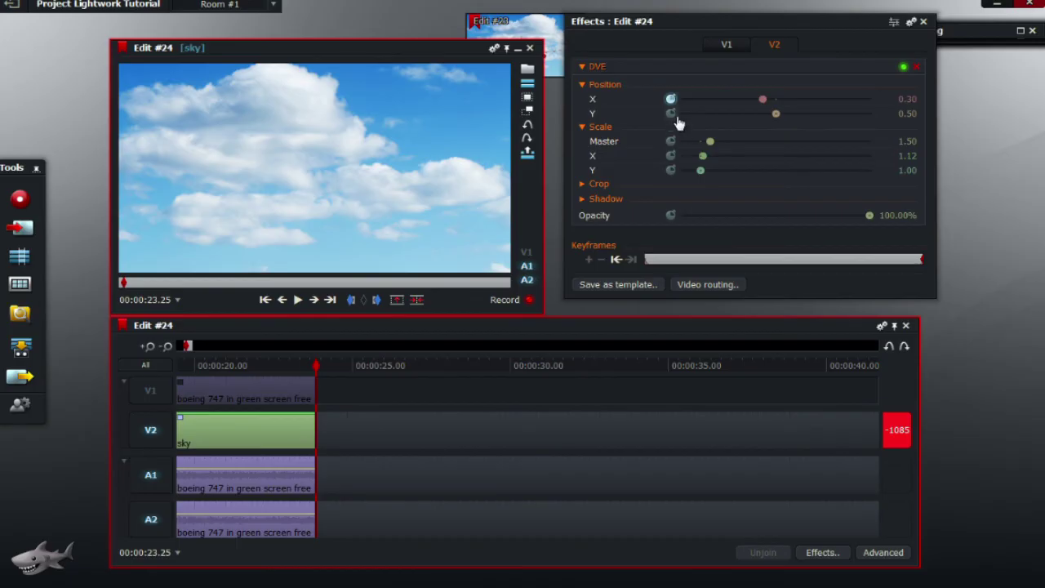
pyautogui.click(675, 261)
pyautogui.click(617, 259)
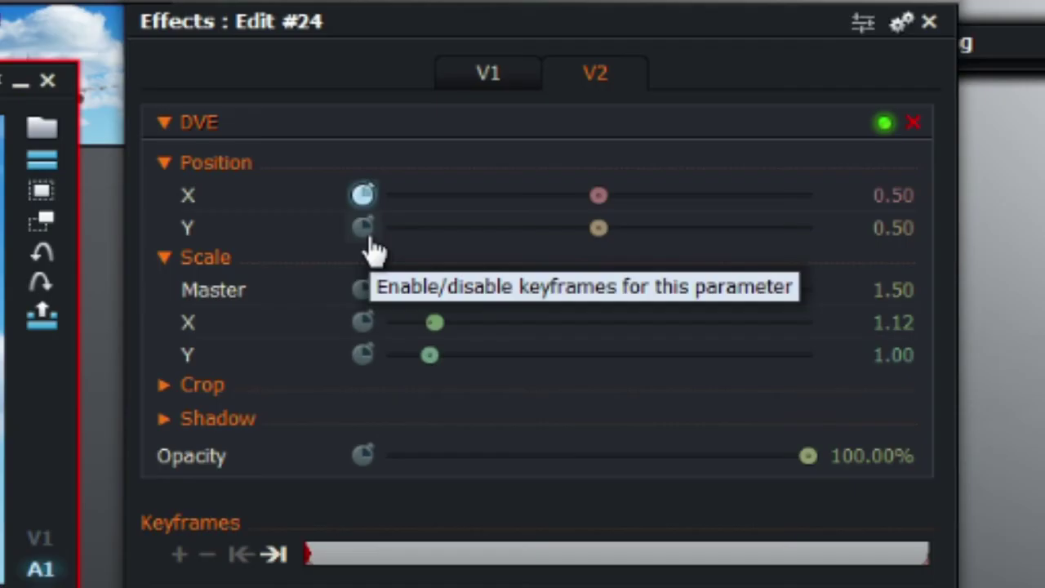
# Step: Keyframe Position Y so the sky ends at Y 0.45
pyautogui.click(364, 229)
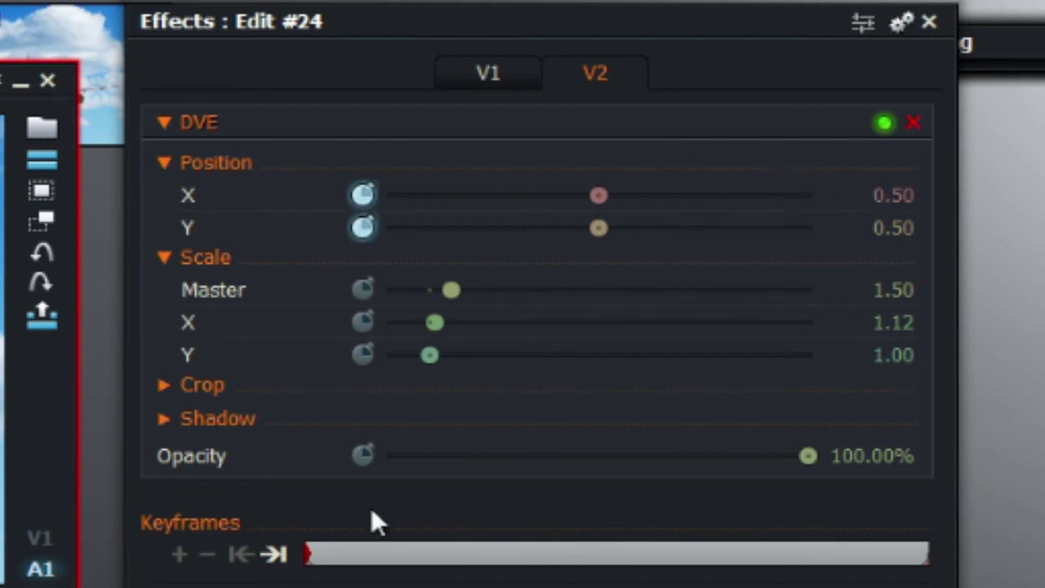
pyautogui.moveTo(333, 554); pyautogui.dragTo(926, 555)
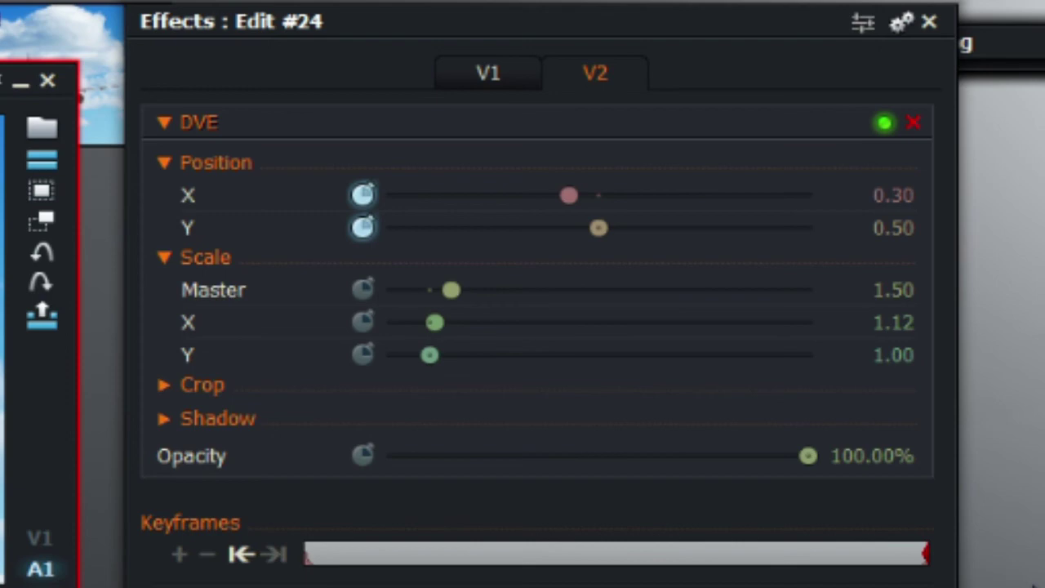
pyautogui.click(913, 227)
pyautogui.press('End')
pyautogui.press('BackSpace')
pyautogui.press('BackSpace')
pyautogui.write('4')
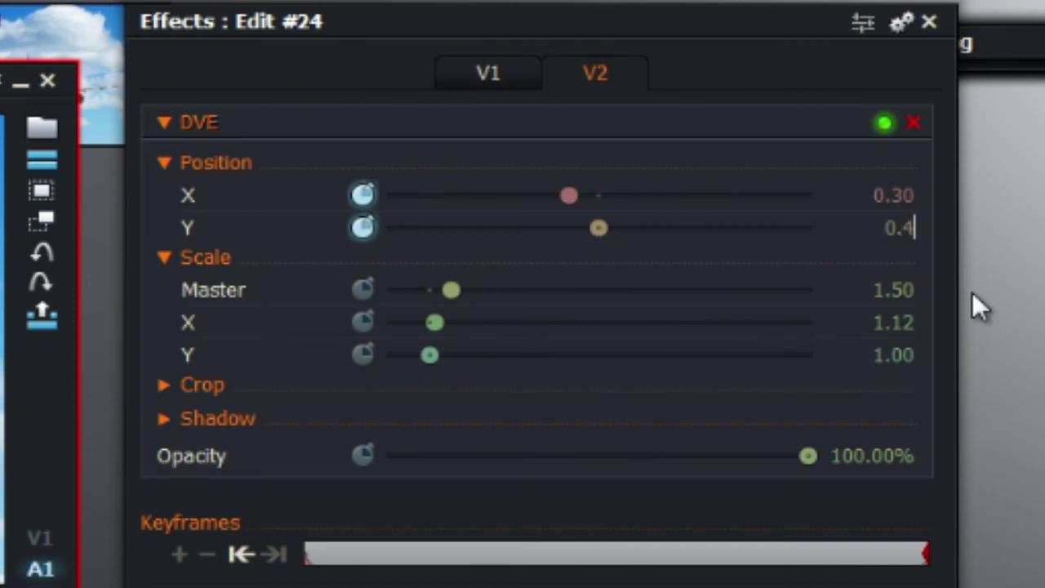
pyautogui.write('5')
pyautogui.press('Return')
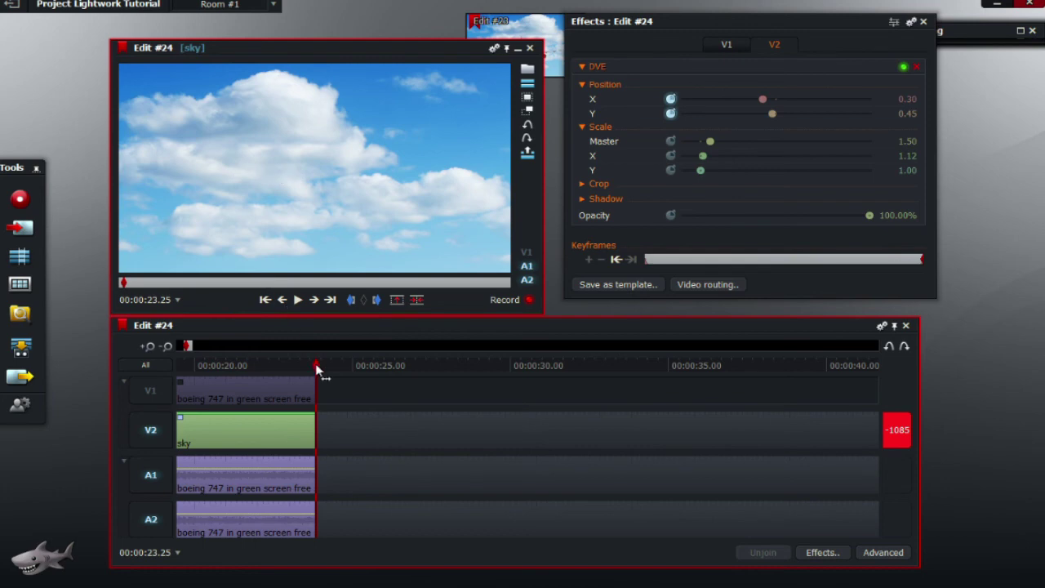
# Step: Return the playhead to the very start of the edit
pyautogui.click(199, 367)
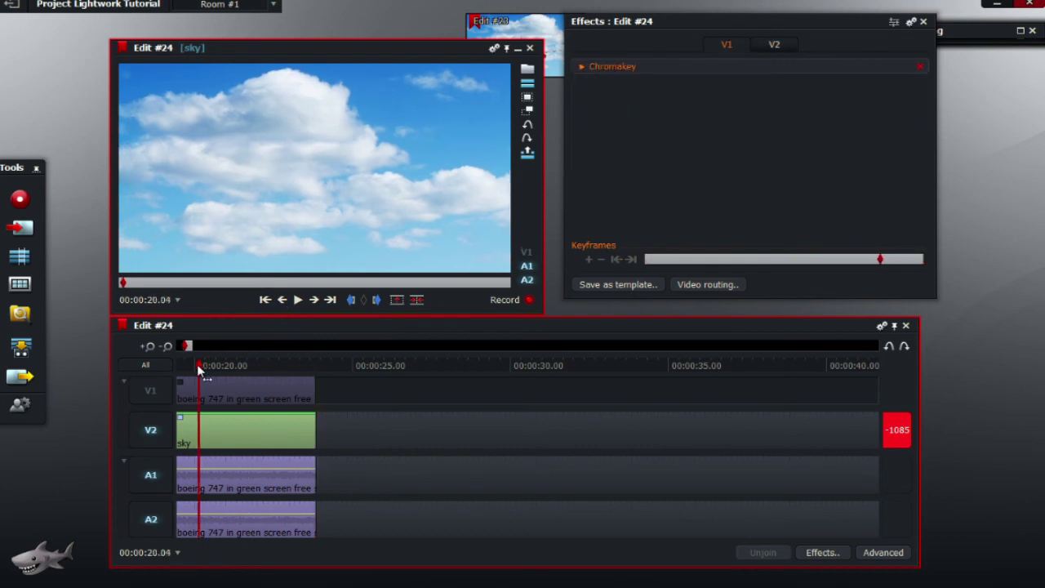
pyautogui.press('Home')
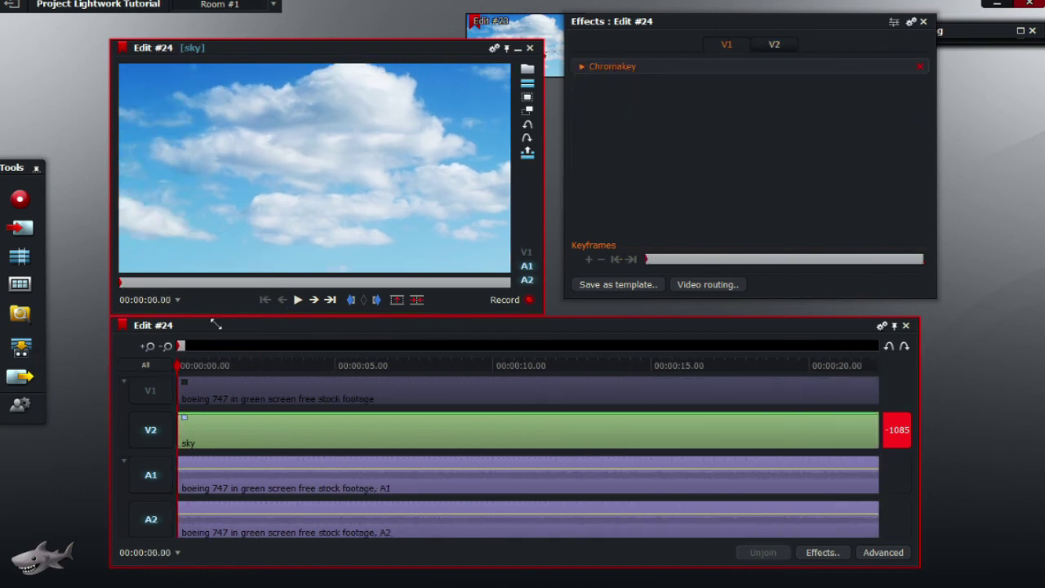